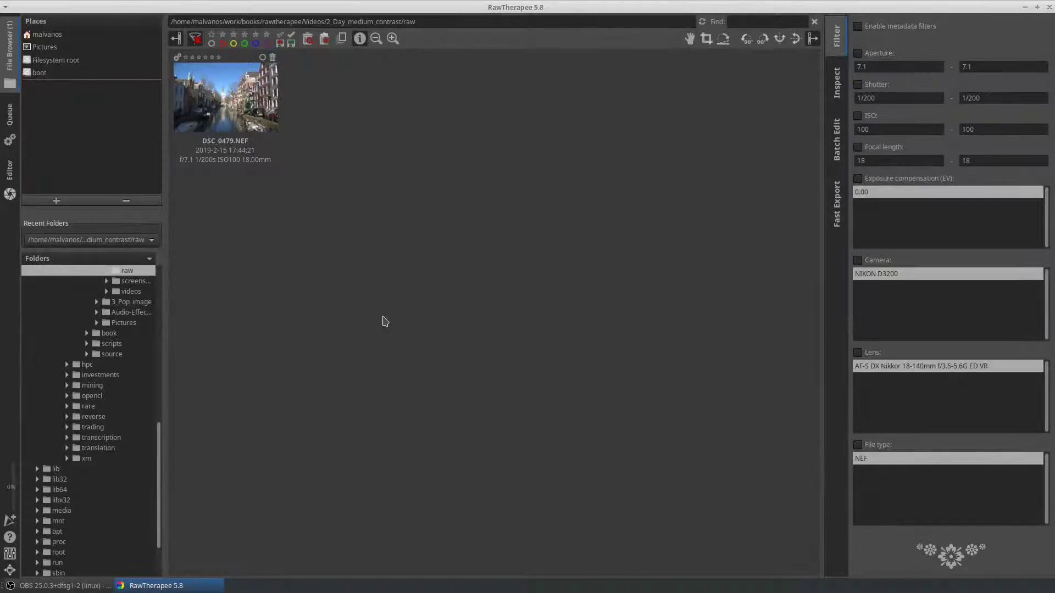
Open DSC_0479.NEF in the Editor, zoom toward the church tower, and check highlight clipping.
double_click(246, 121)
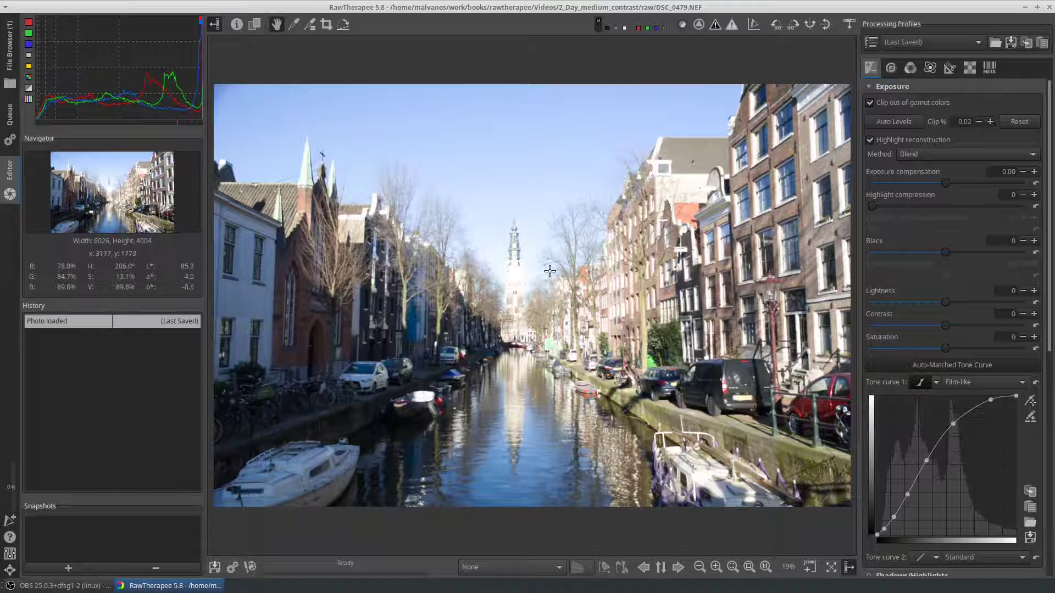
scroll(549, 270, up, 3)
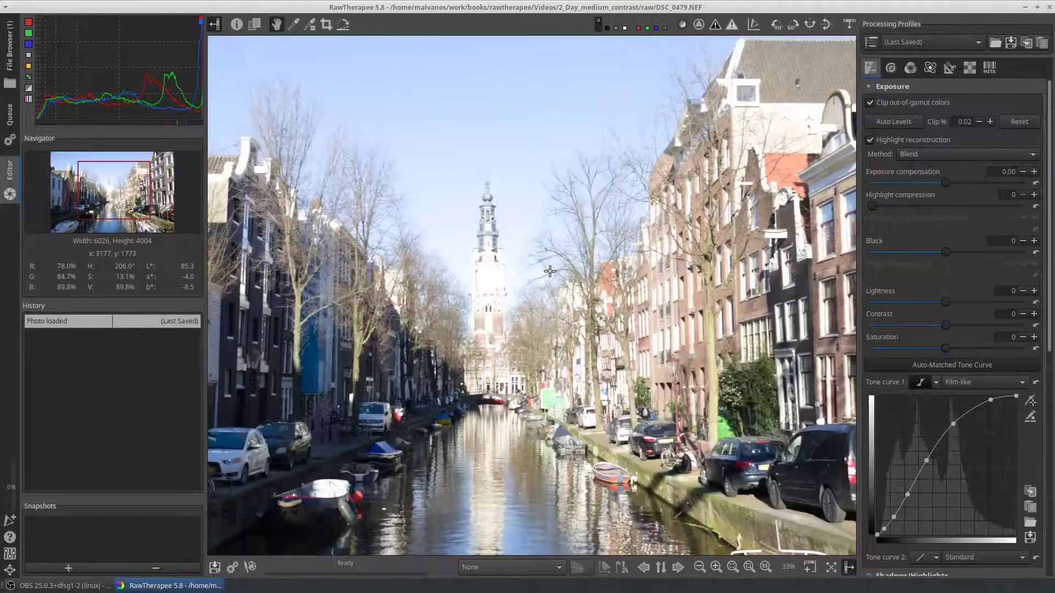
drag(516, 203, 523, 216)
scroll(522, 217, up, 1)
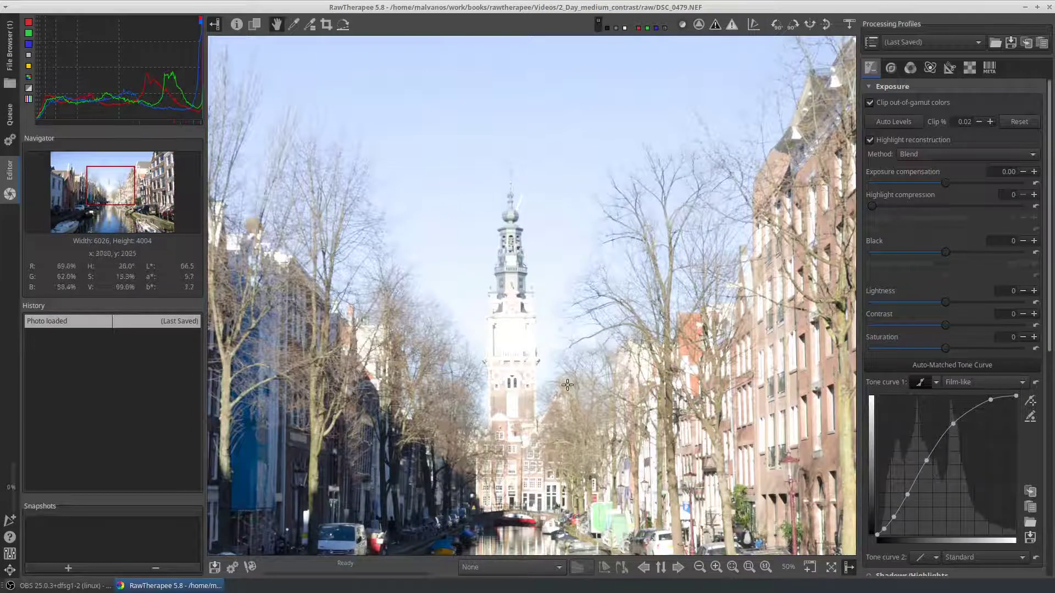
click(731, 27)
click(731, 26)
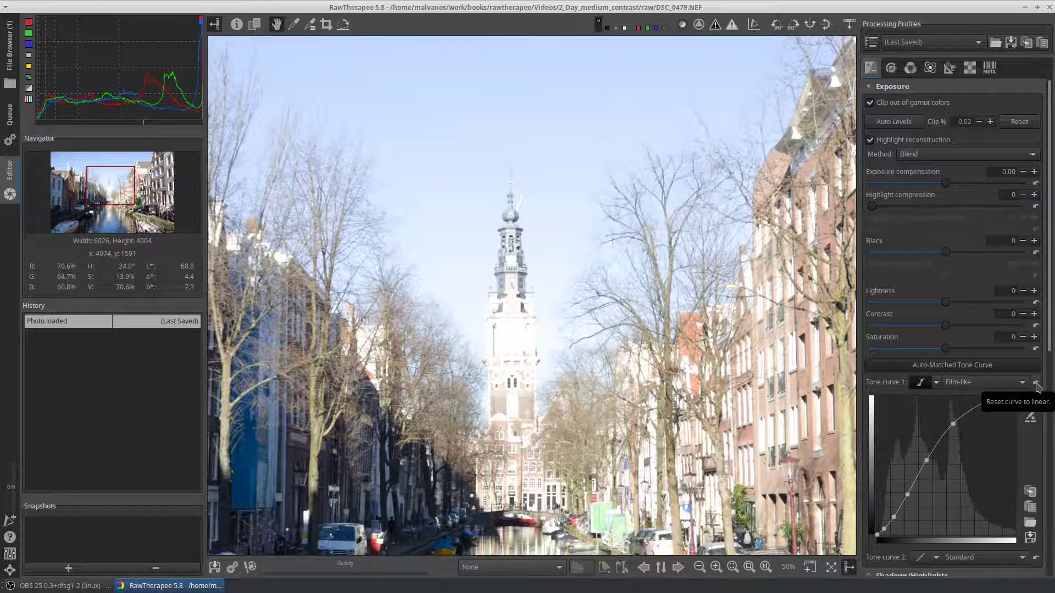
Linearize tone curve 1, auto-level exposure, lower compensation to -0.32 and enable highlight reconstruction.
click(1036, 384)
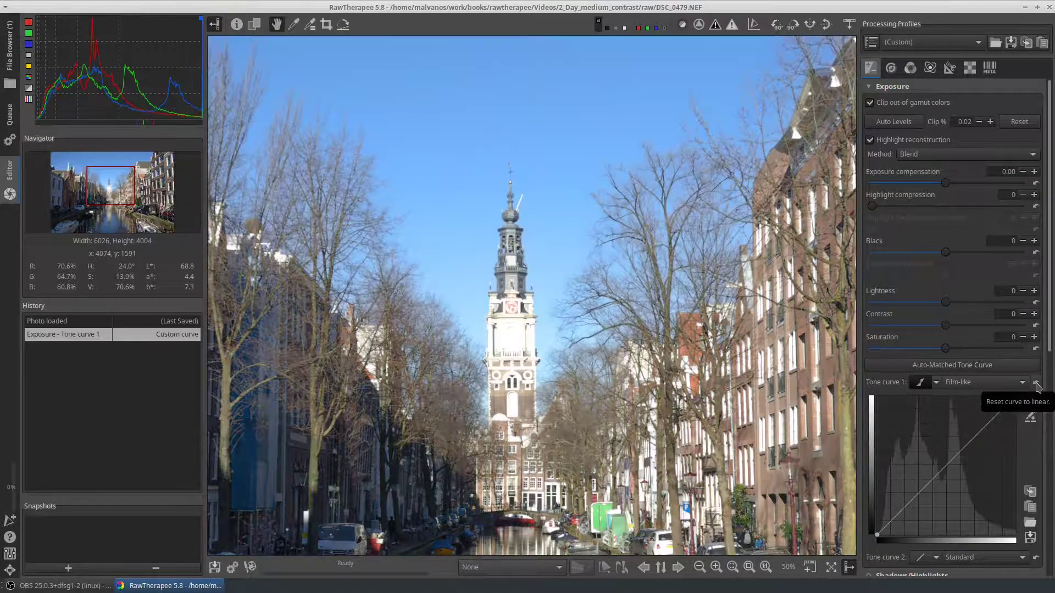
click(1023, 126)
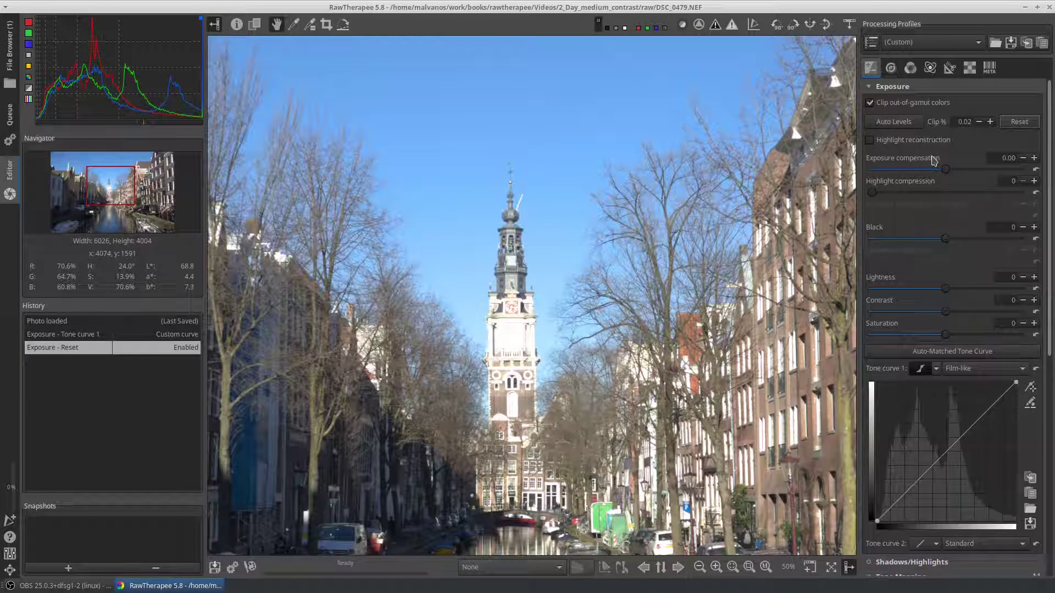
click(899, 126)
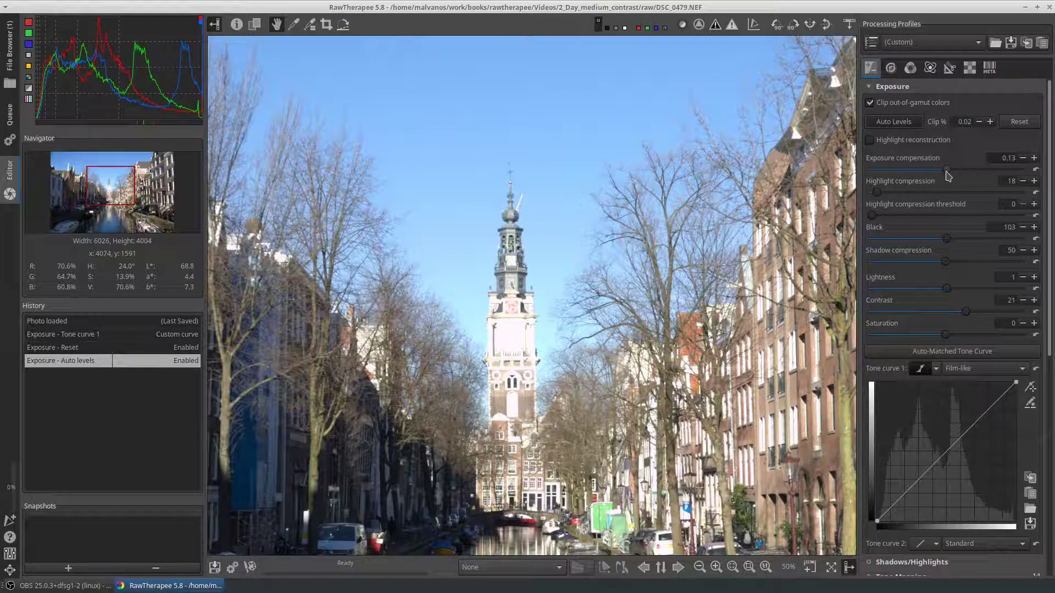
drag(945, 175, 913, 195)
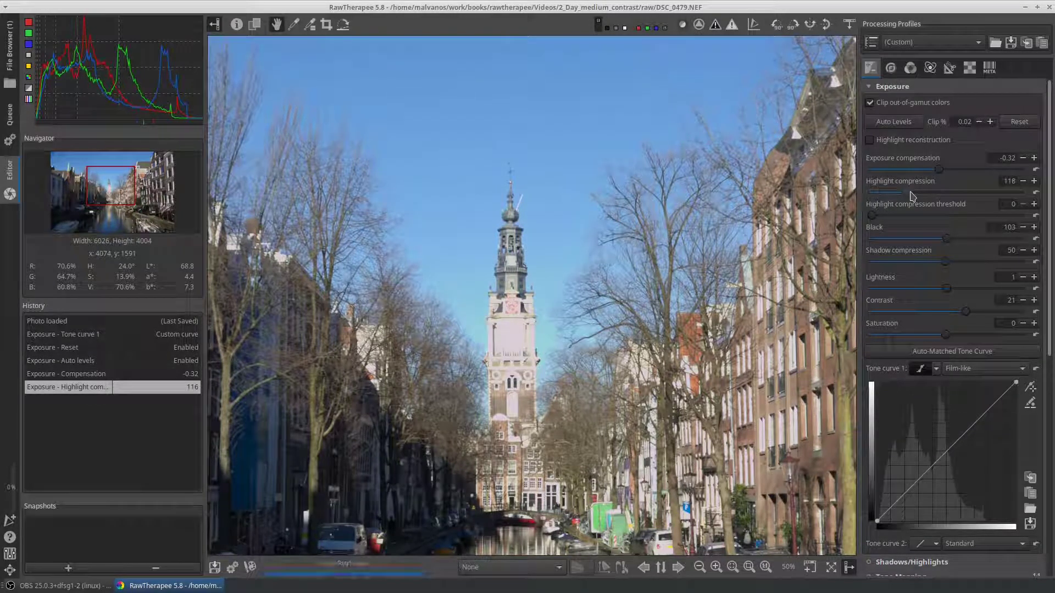
click(911, 139)
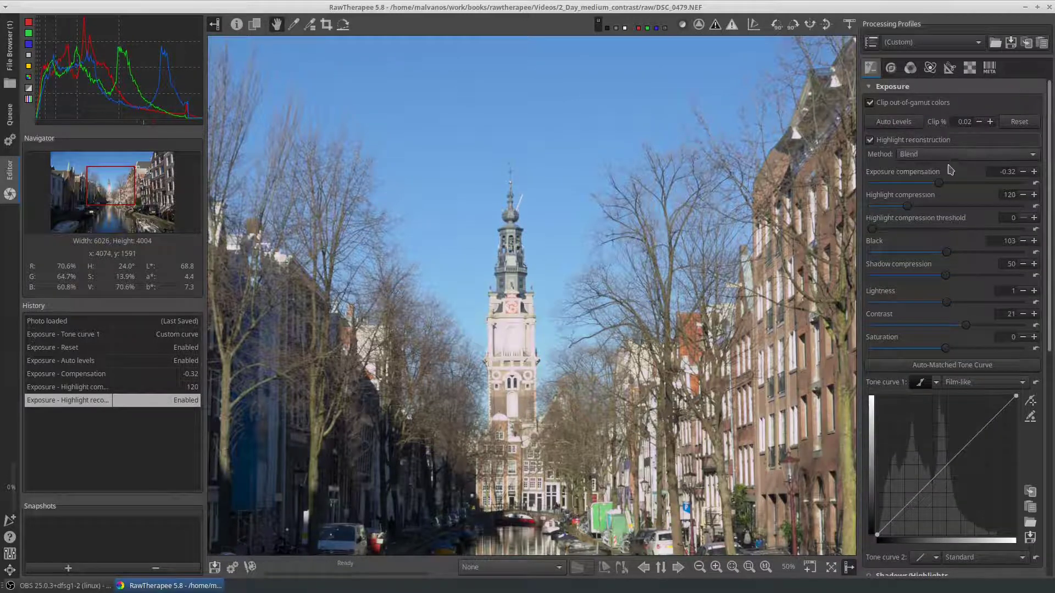
Choose Color Propagation as the highlight reconstruction method.
click(1036, 159)
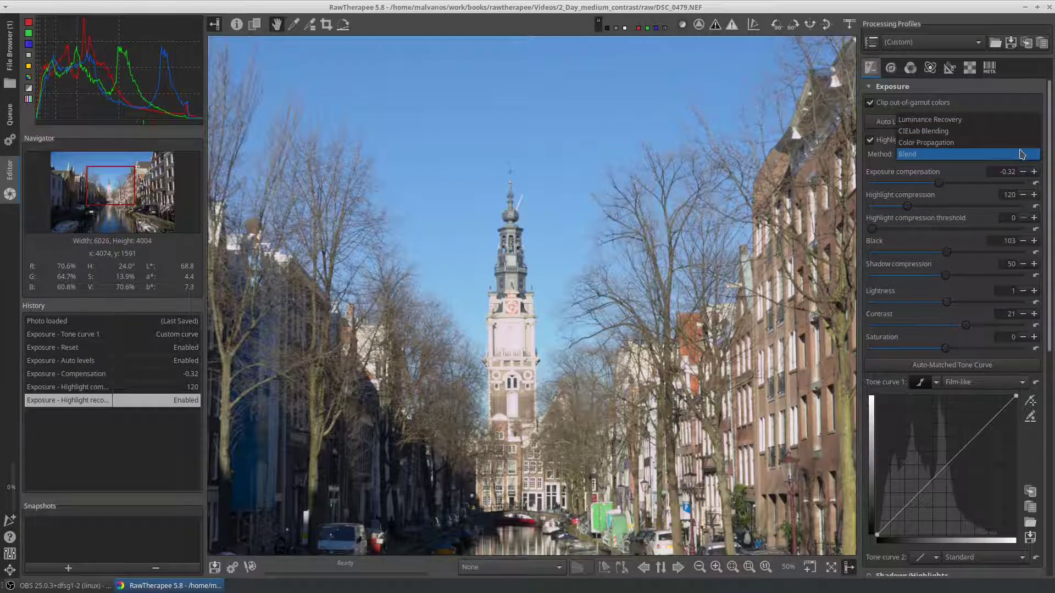
click(1020, 154)
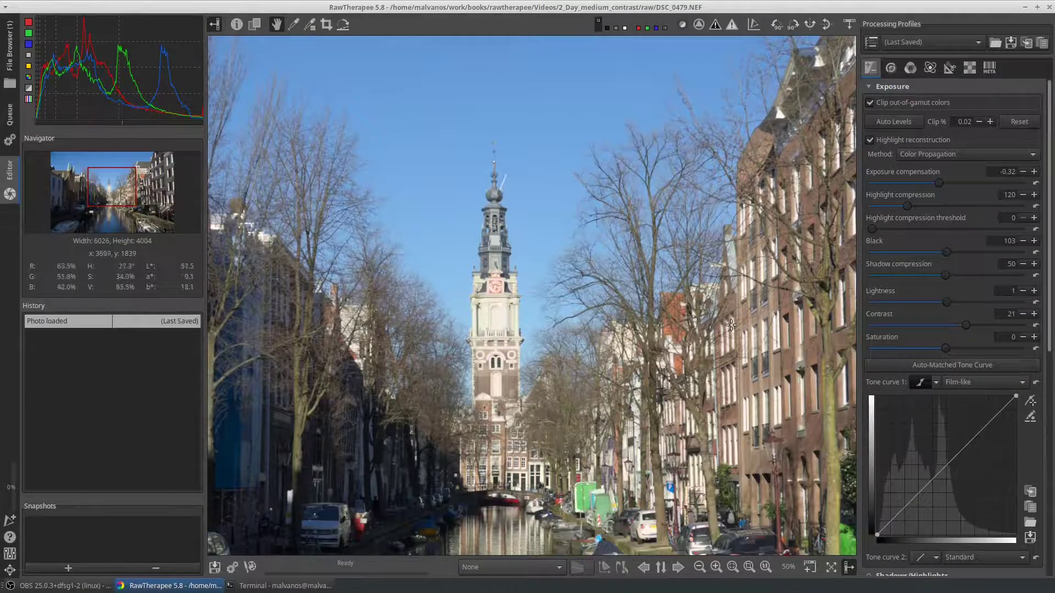
Zoom in to 700% and enable Defringe in the Detail tab, comparing with it off.
scroll(730, 325, up, 4)
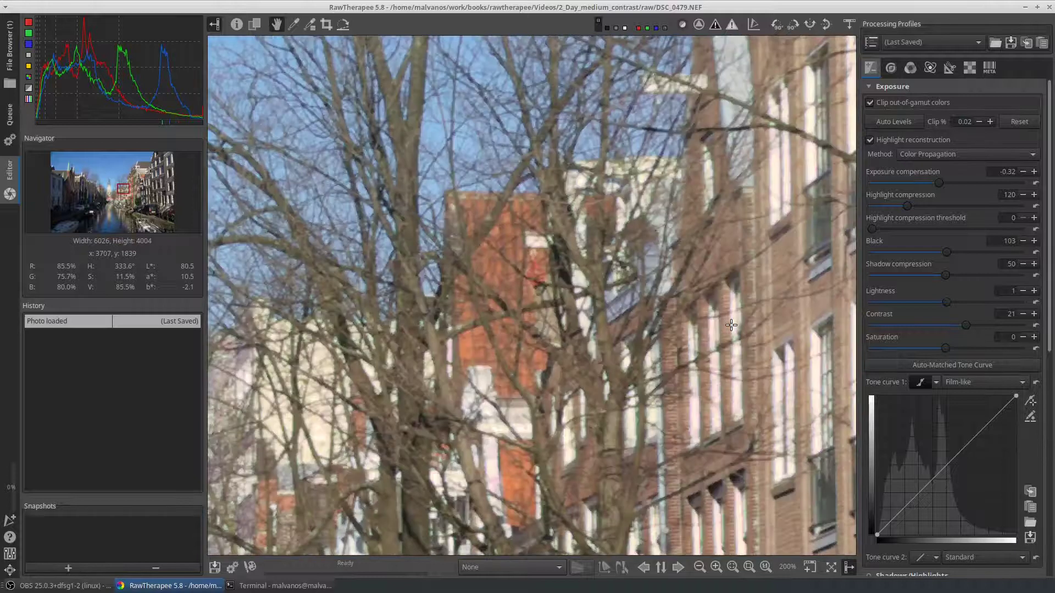
scroll(755, 383, up, 1)
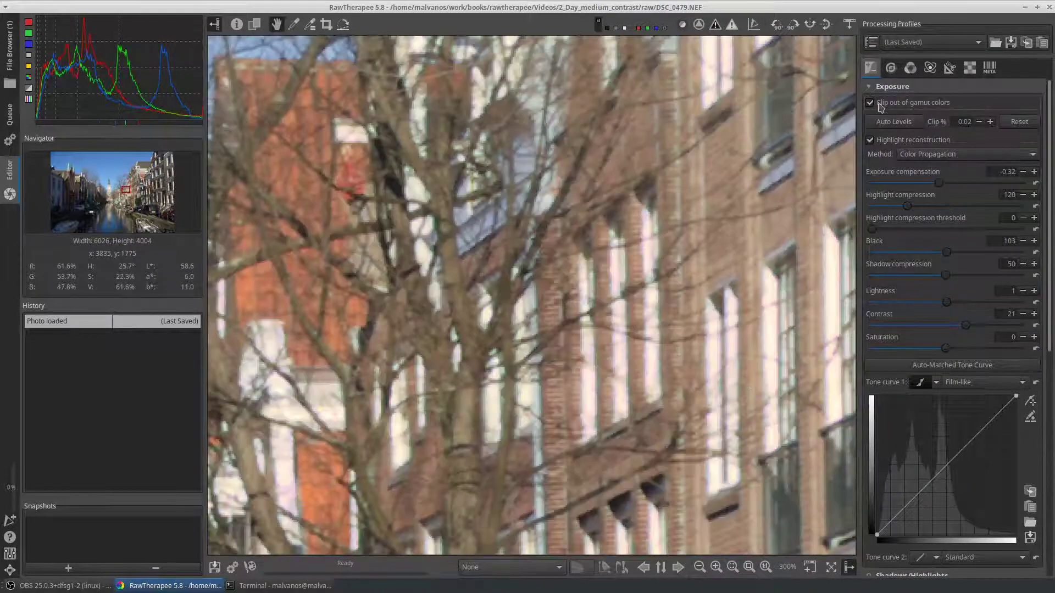
click(891, 69)
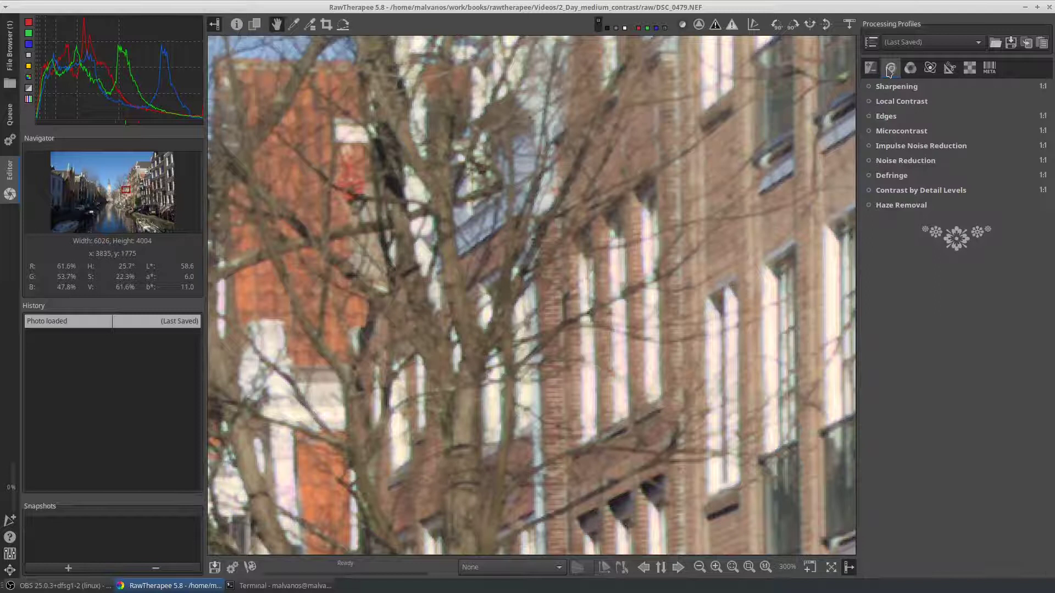
click(884, 177)
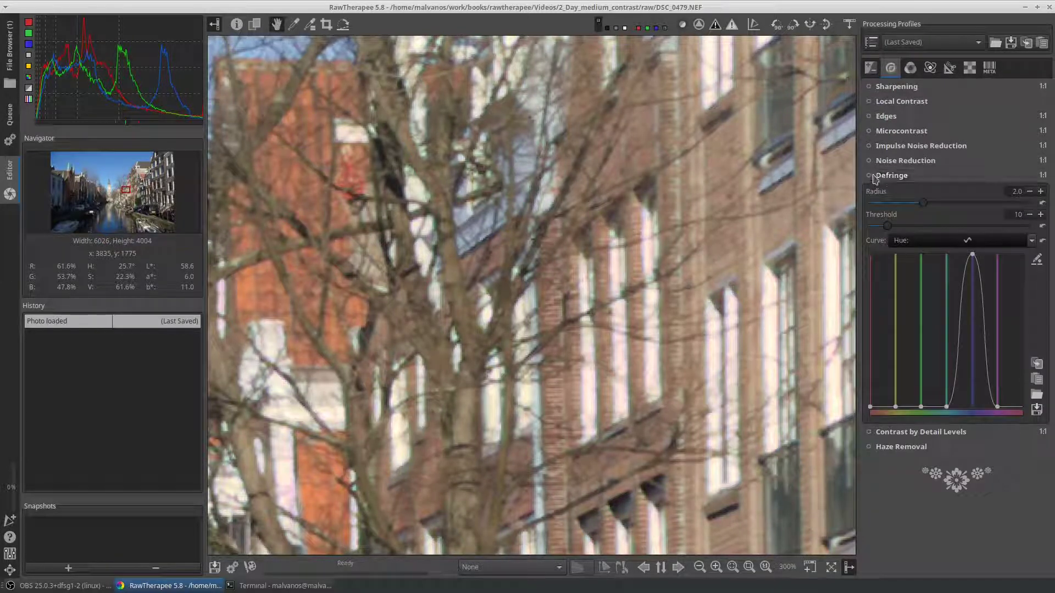
click(869, 176)
scroll(731, 325, up, 1)
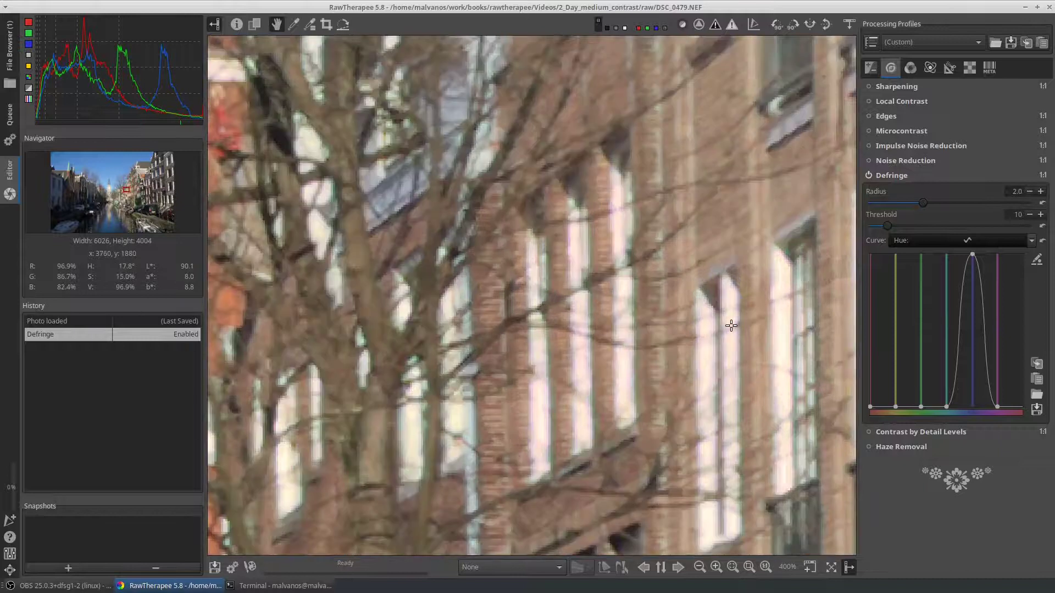
scroll(731, 325, up, 2)
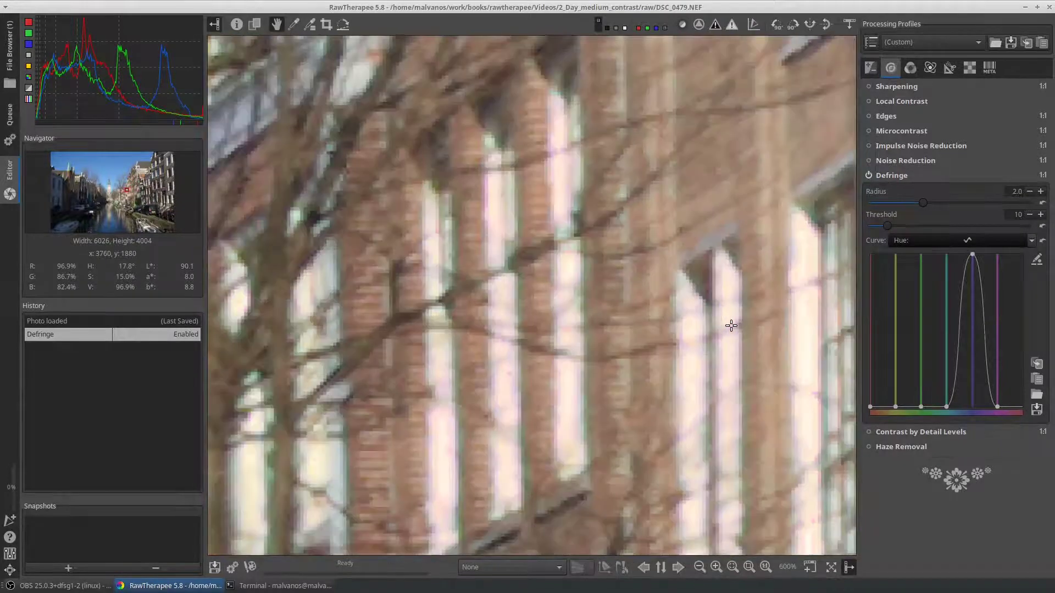
click(869, 175)
click(869, 176)
Raise the Defringe hue curve toward magenta and compare before and after.
scroll(752, 341, up, 1)
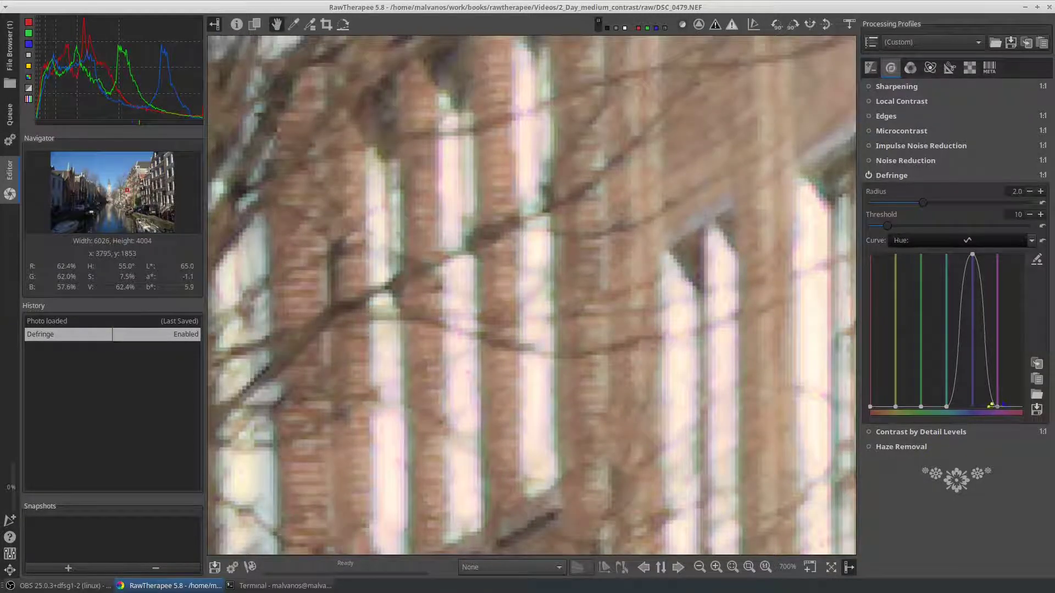
drag(995, 407, 1000, 273)
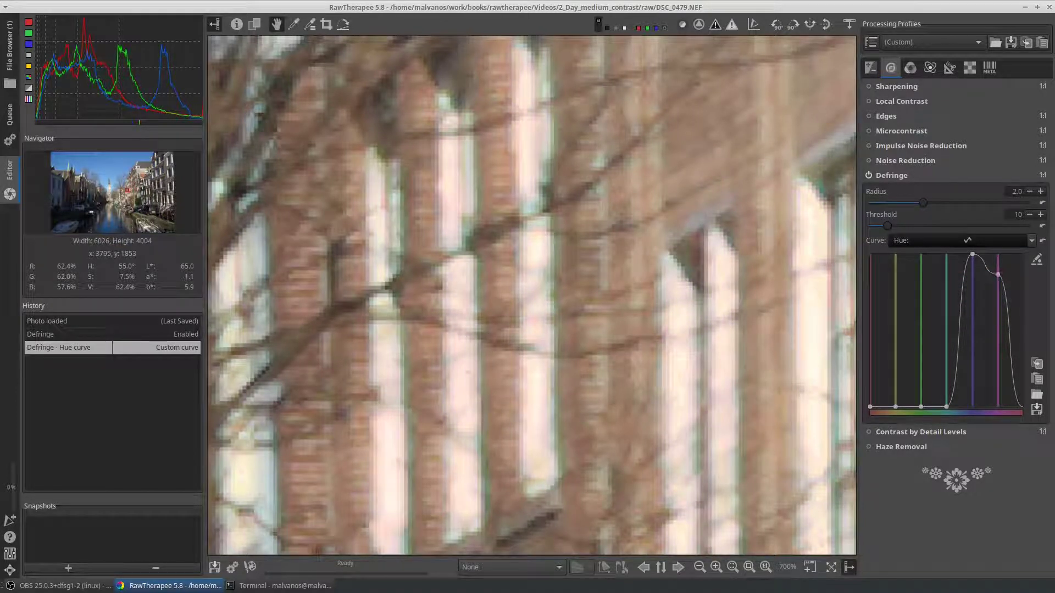
click(869, 176)
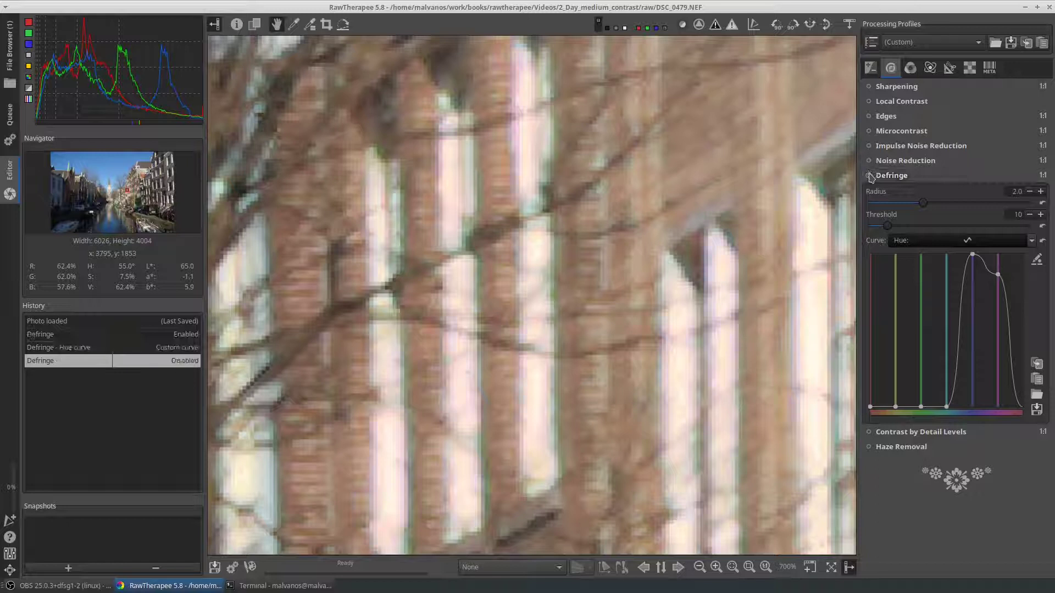
click(870, 176)
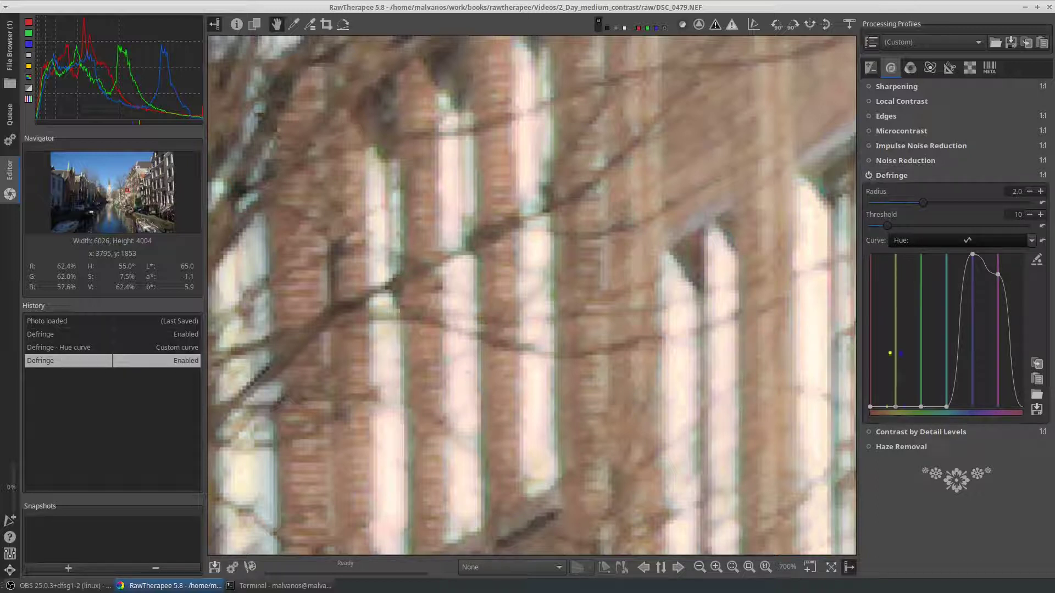
Reset Contrast by Detail Levels to Neutral, enable it and apply Contrast+ (1.30 down to 1.05).
click(896, 434)
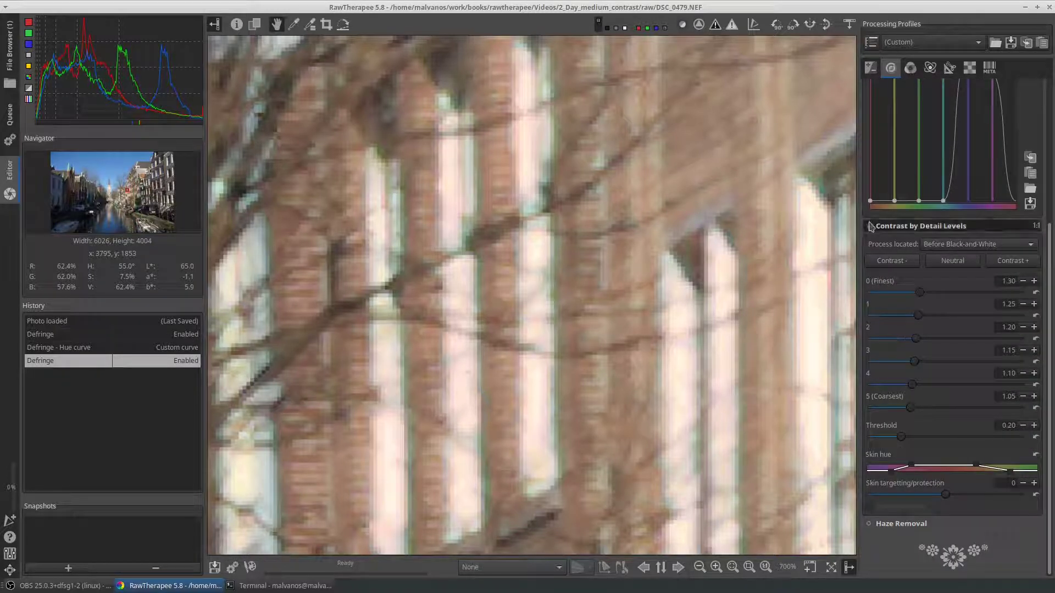
click(951, 261)
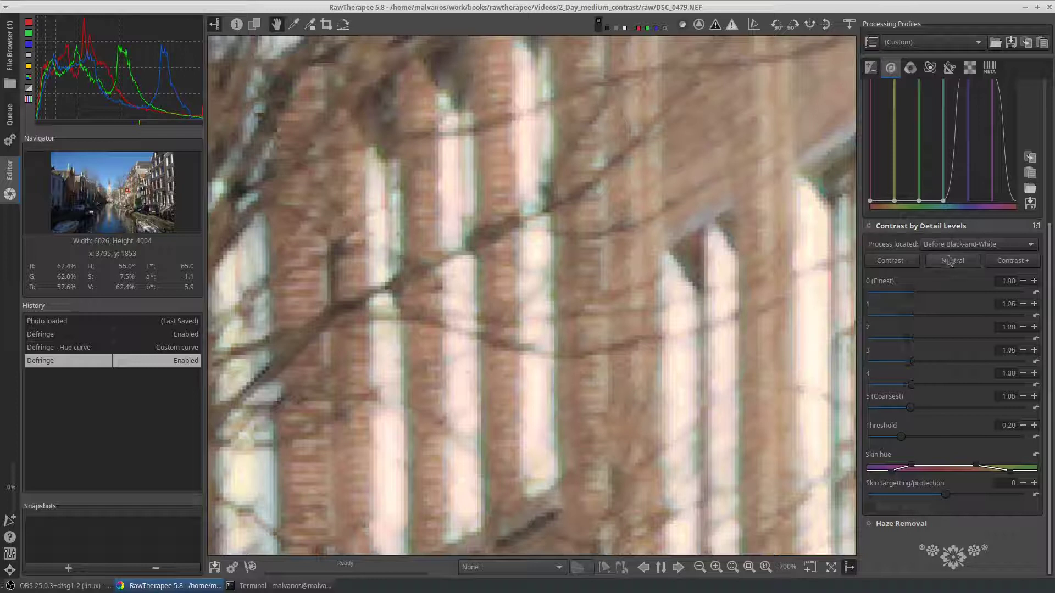
click(870, 227)
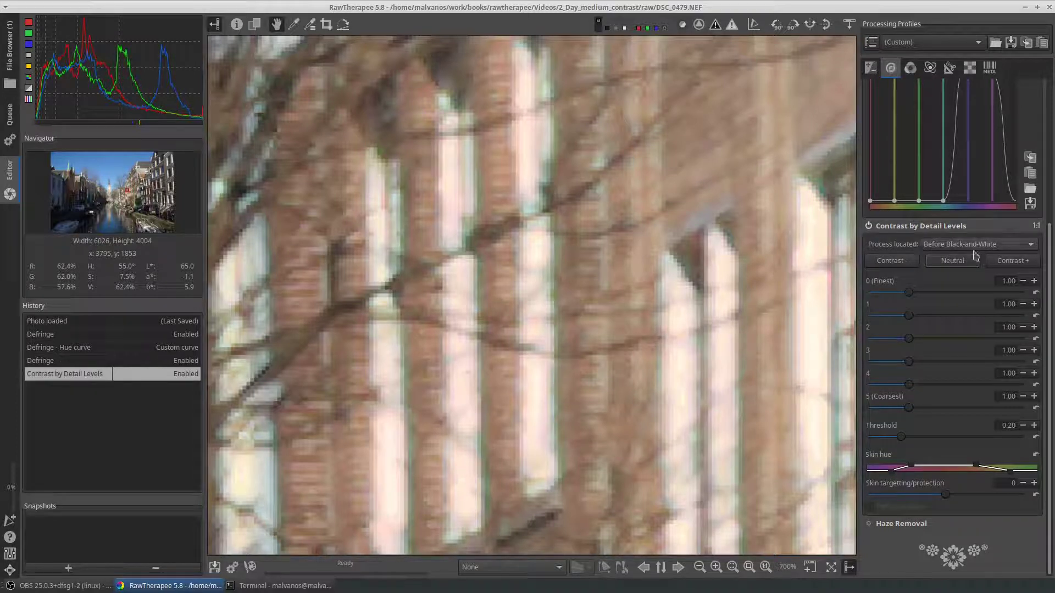
click(1009, 264)
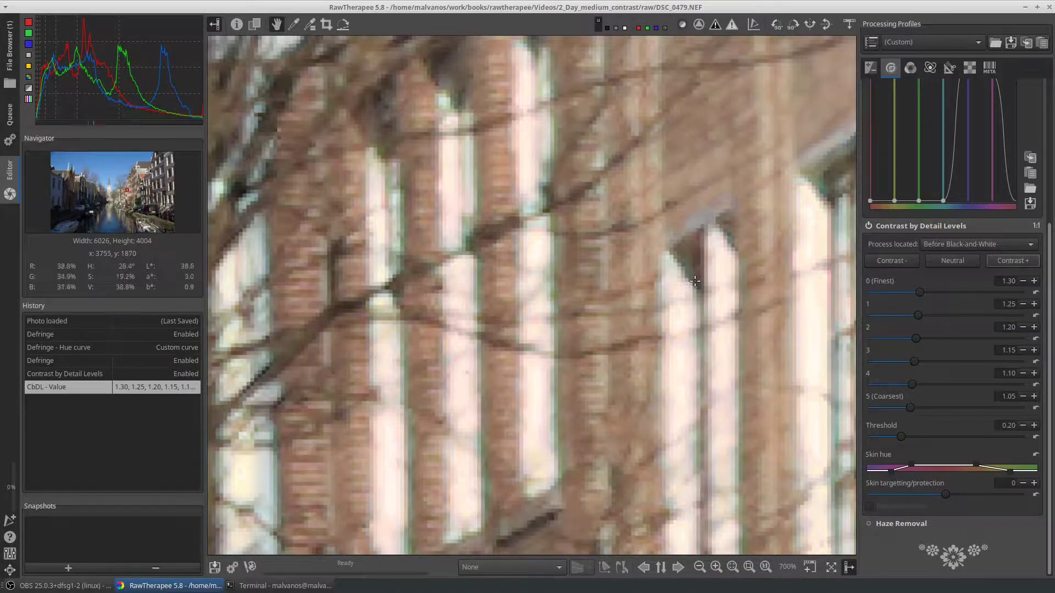
Zoom back to 100% and raise the white balance temperature to 5067 in the Color tab.
key(z)
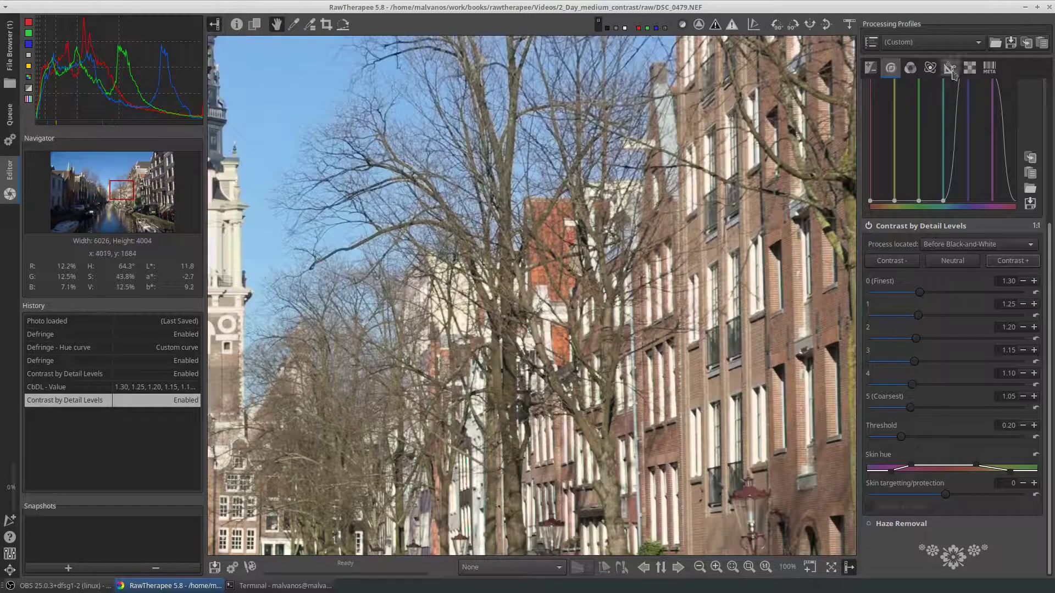
click(912, 68)
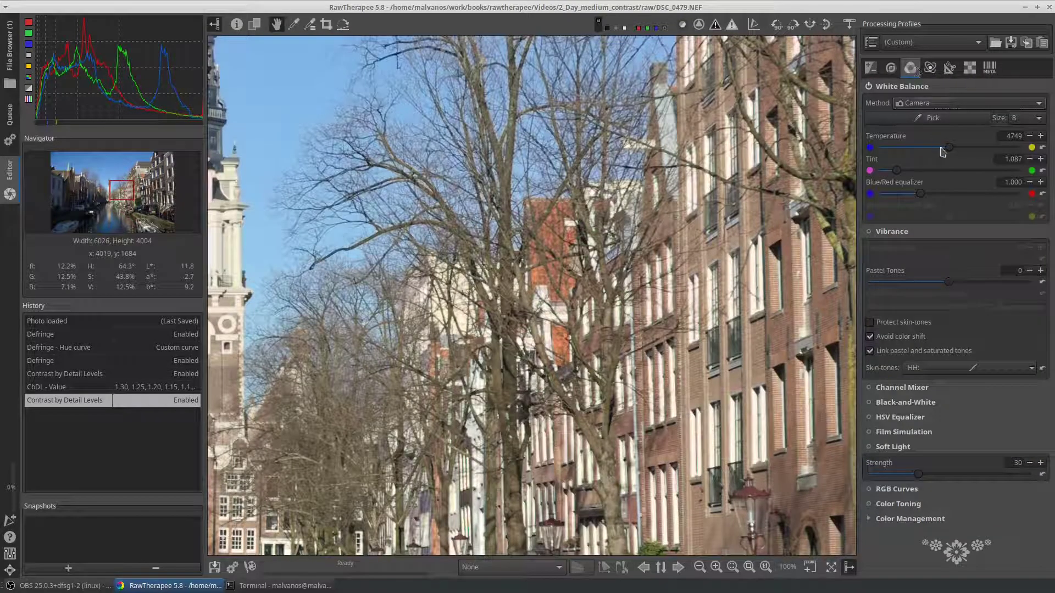
drag(949, 149, 954, 150)
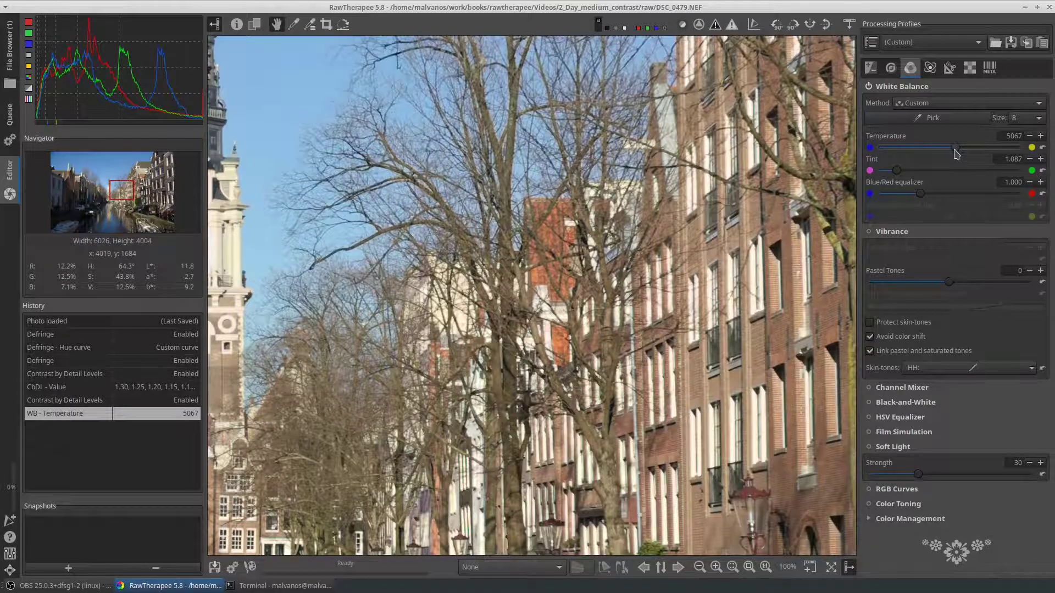
scroll(673, 235, down, 1)
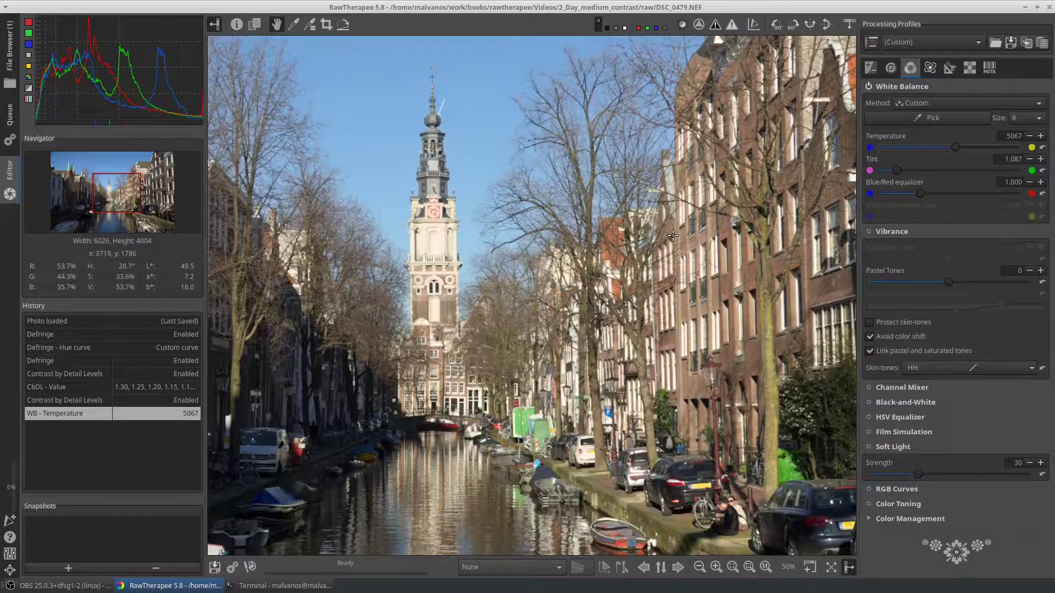
Set the Retinex process to Unsharp mask, leaving the mask method unchanged.
click(929, 68)
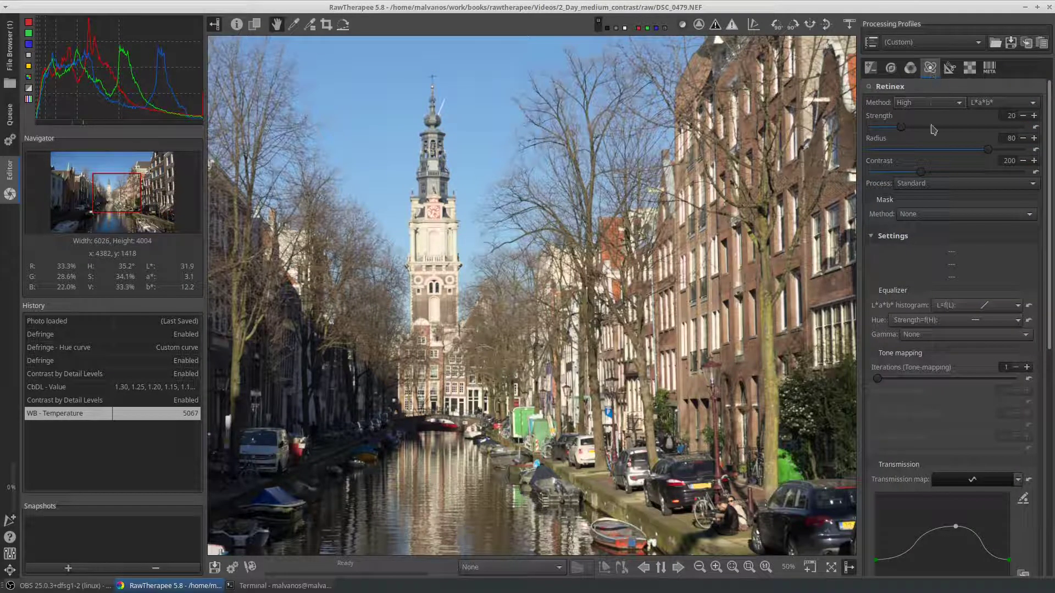
click(948, 216)
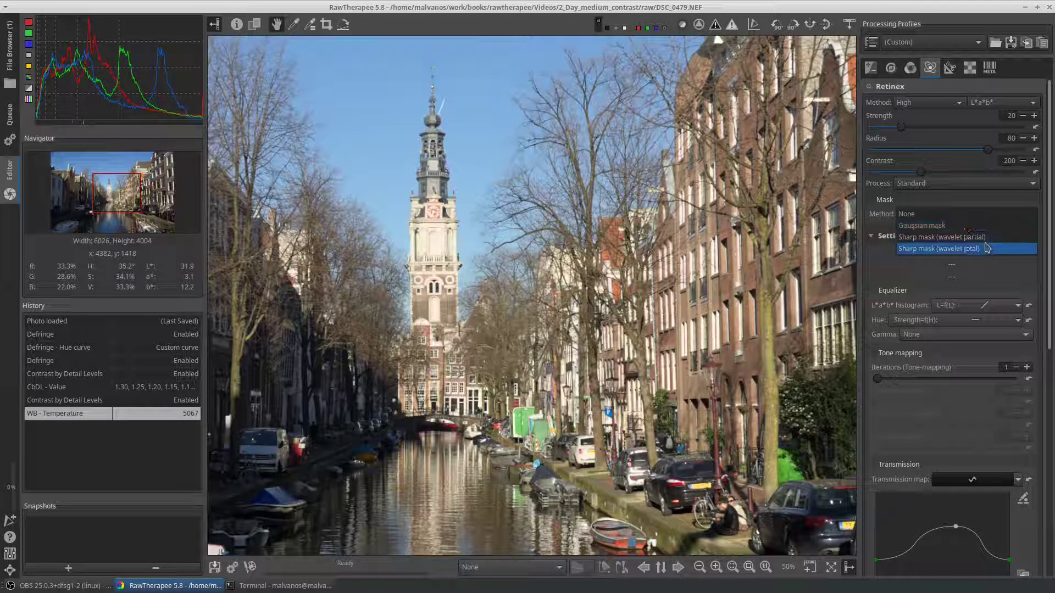
click(984, 189)
click(985, 187)
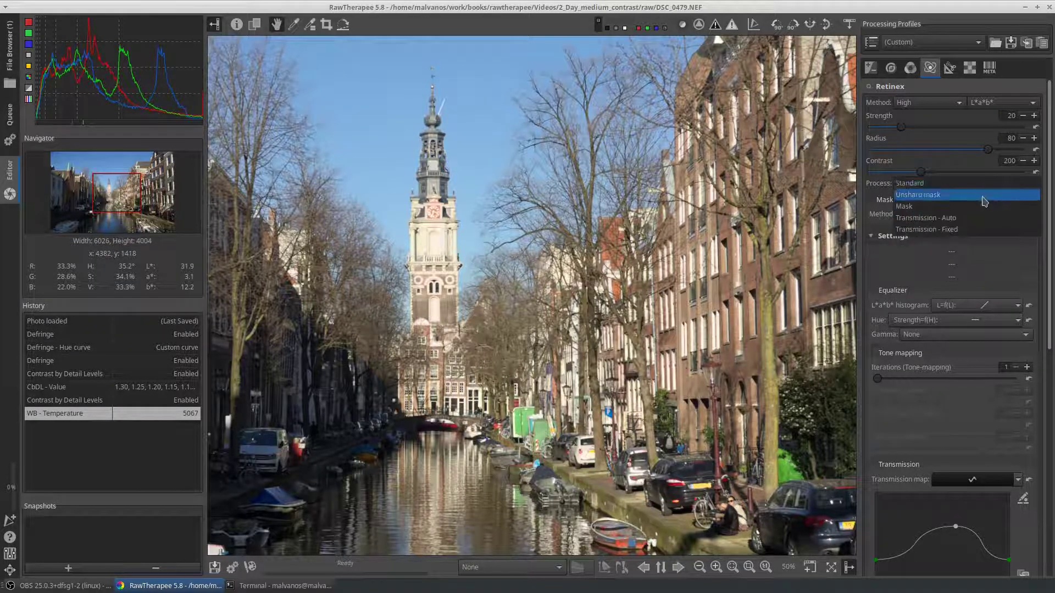
click(985, 195)
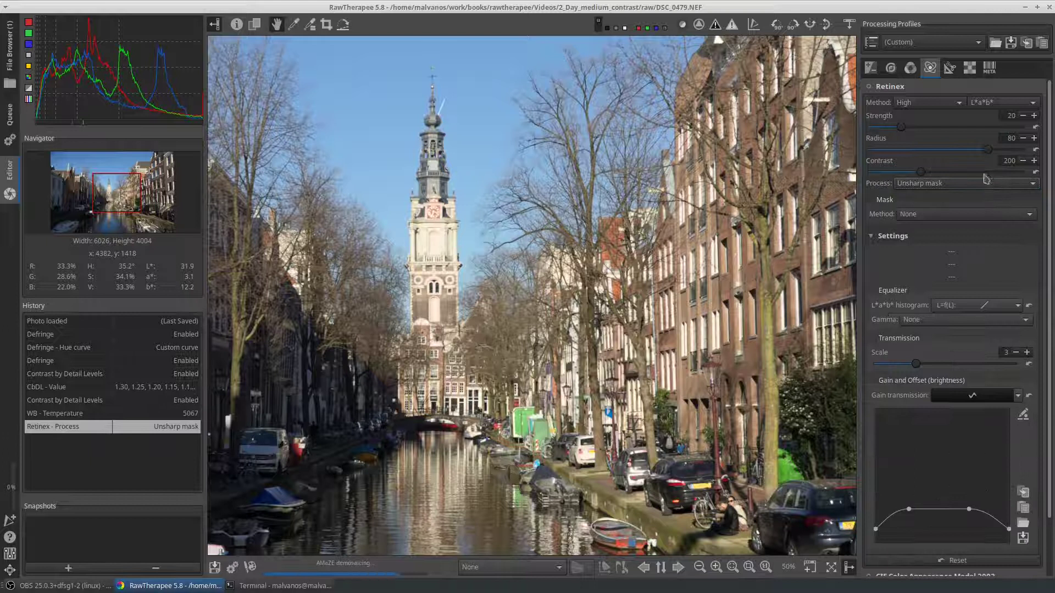
click(950, 69)
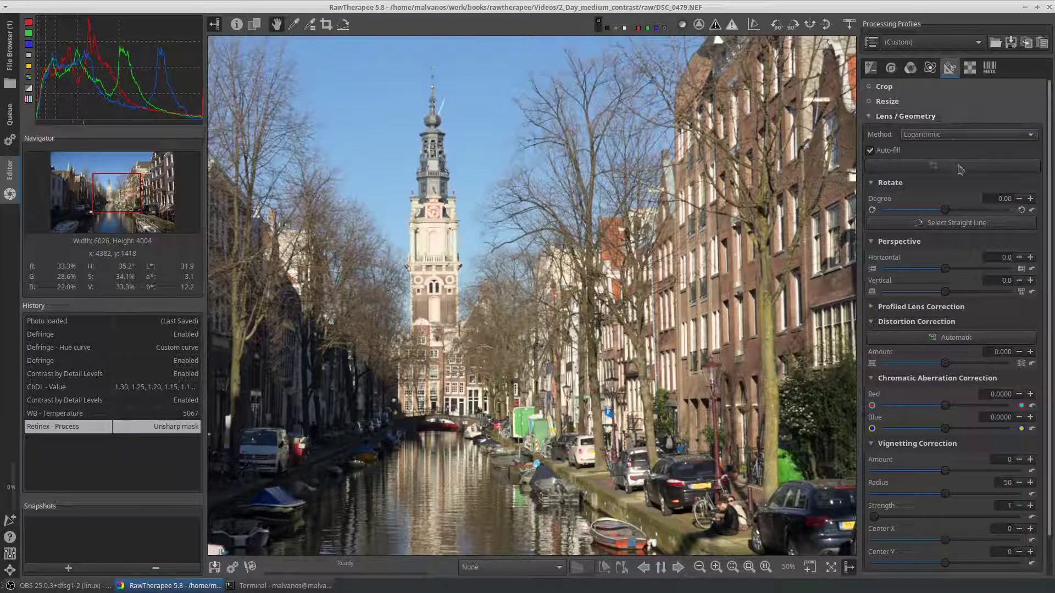
Set horizontal perspective to 7.0 and apply automatic distortion correction (-0.058).
scroll(959, 169, down, 2)
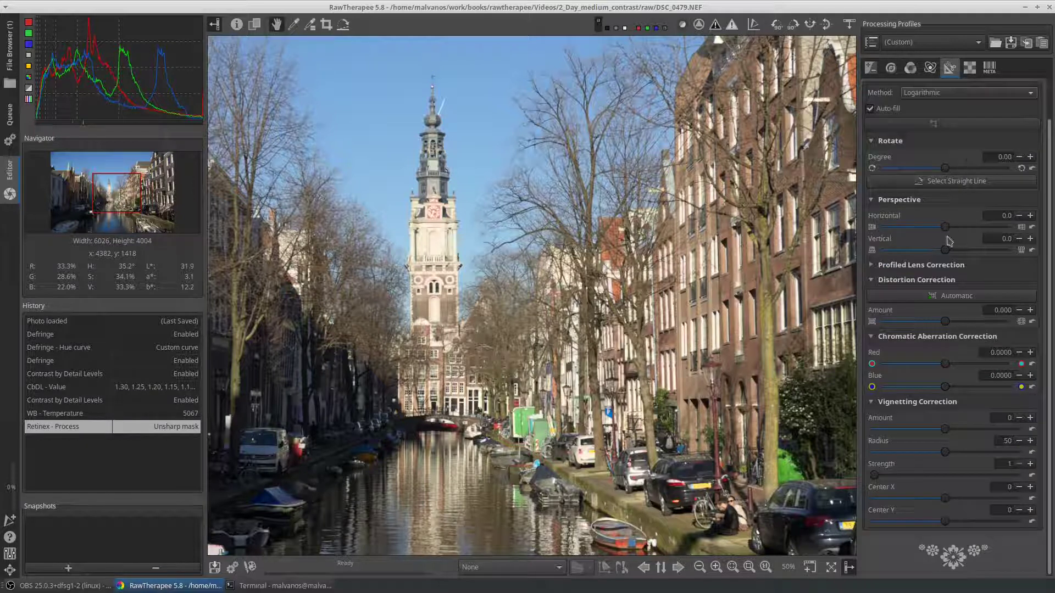
drag(943, 227, 950, 228)
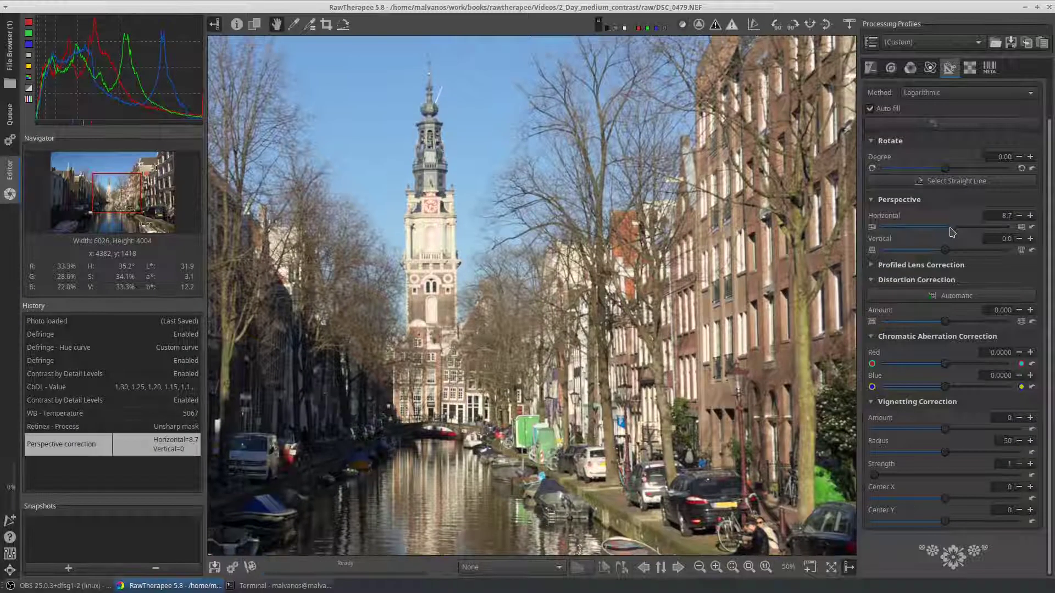
double_click(1005, 216)
text(7)
key(Return)
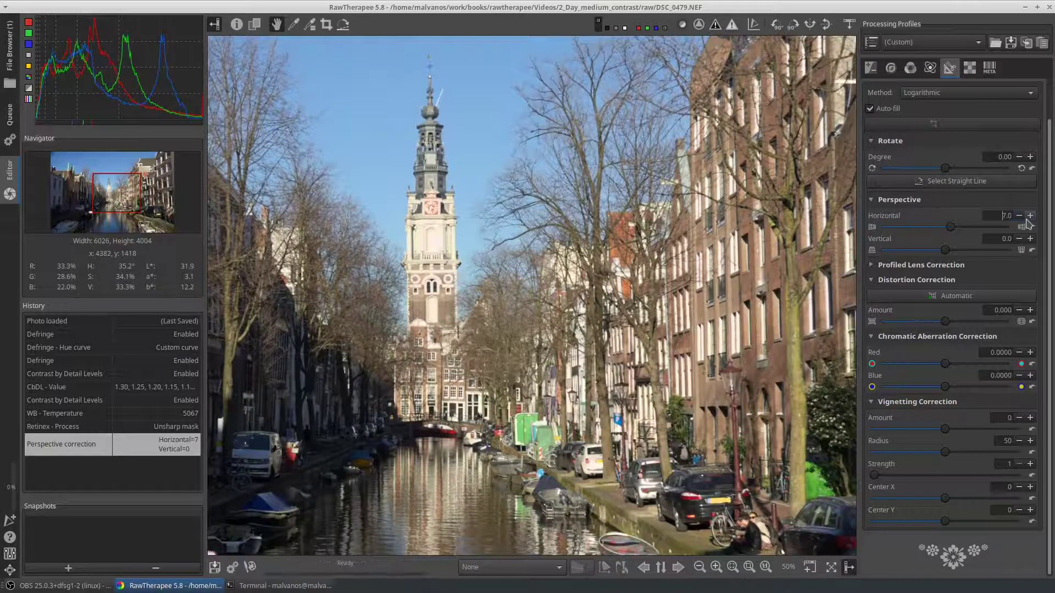
click(985, 301)
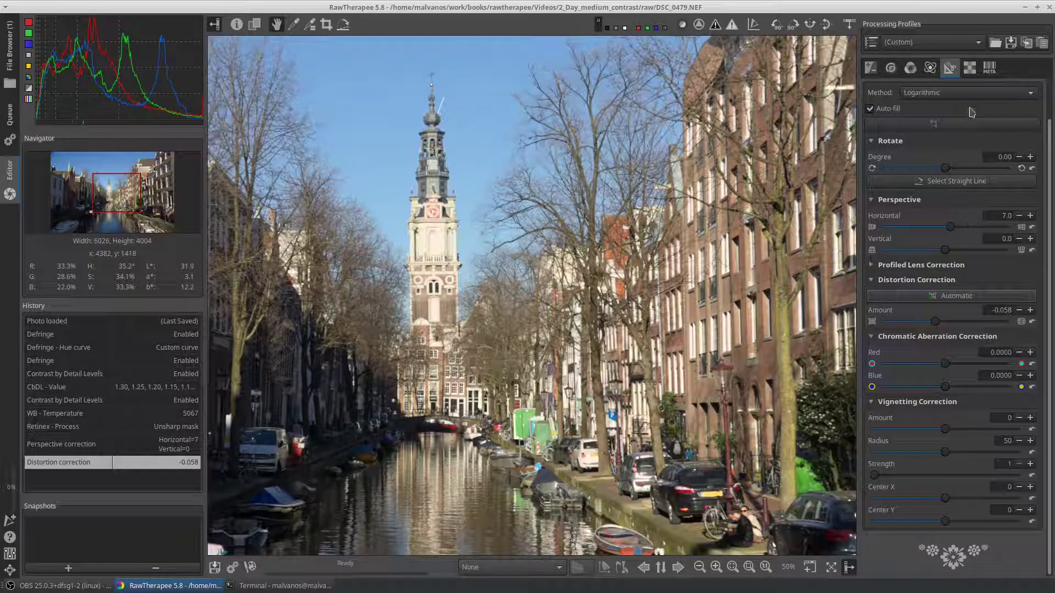
Confirm AMaZE as the demosaicing method in the Raw tab.
click(971, 76)
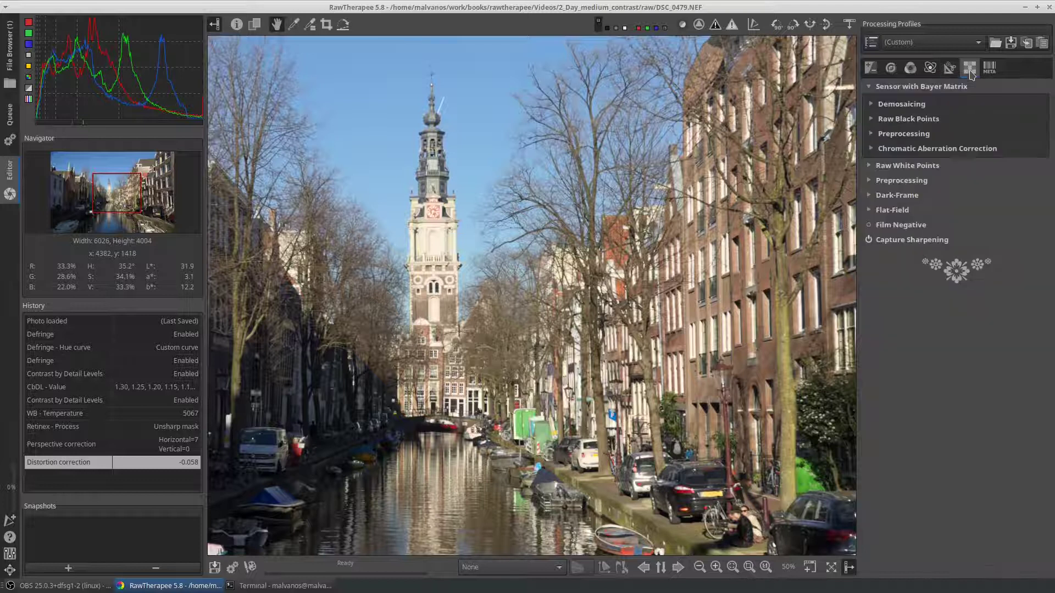
click(920, 104)
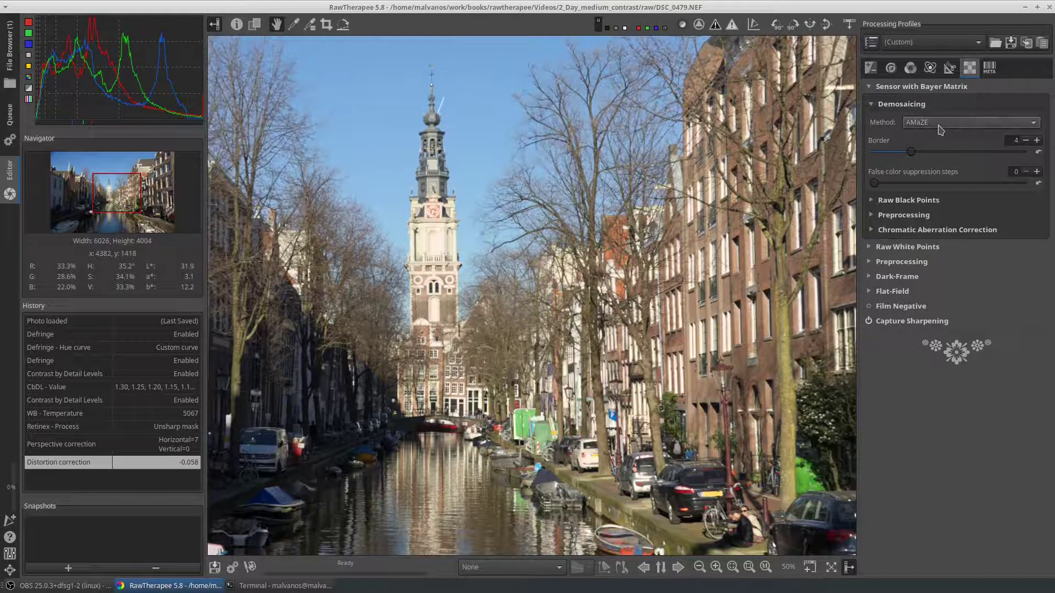
click(940, 127)
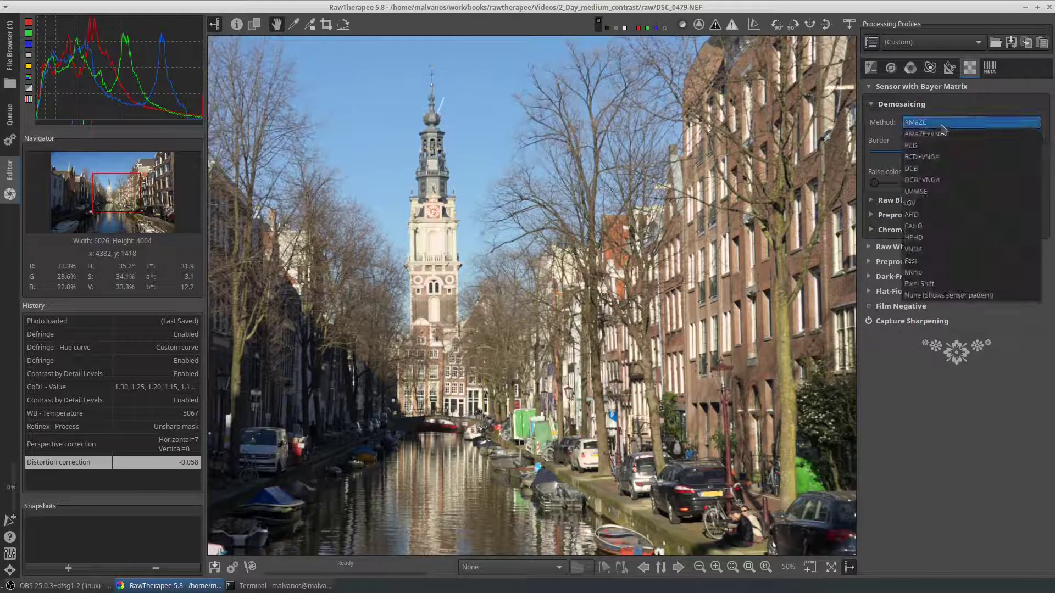
click(1004, 127)
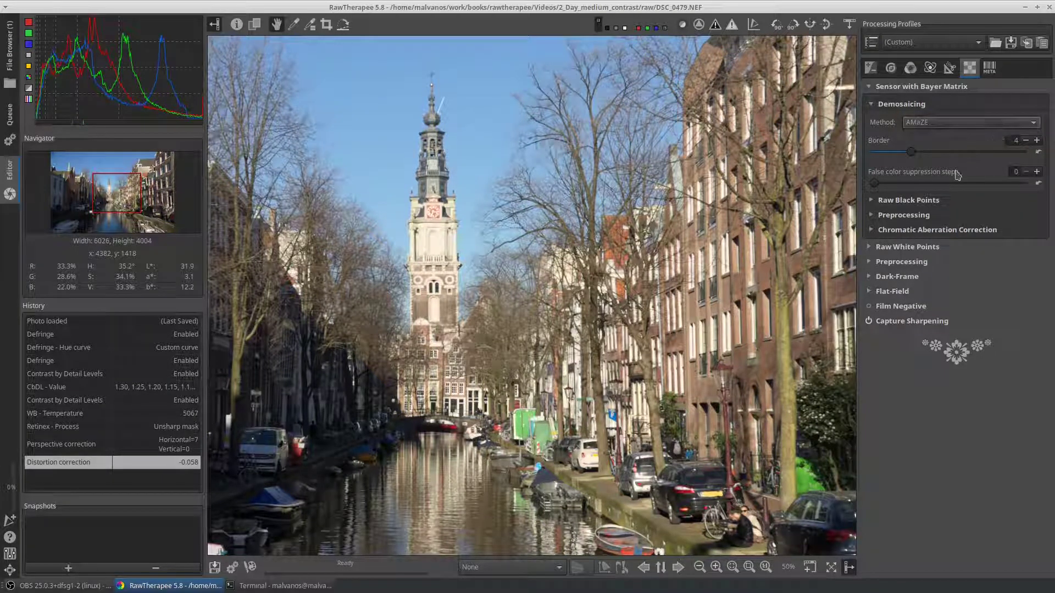
Check raw chromatic aberration auto-correction is on and save as JPEG DSC_0479 at quality 92.
click(937, 229)
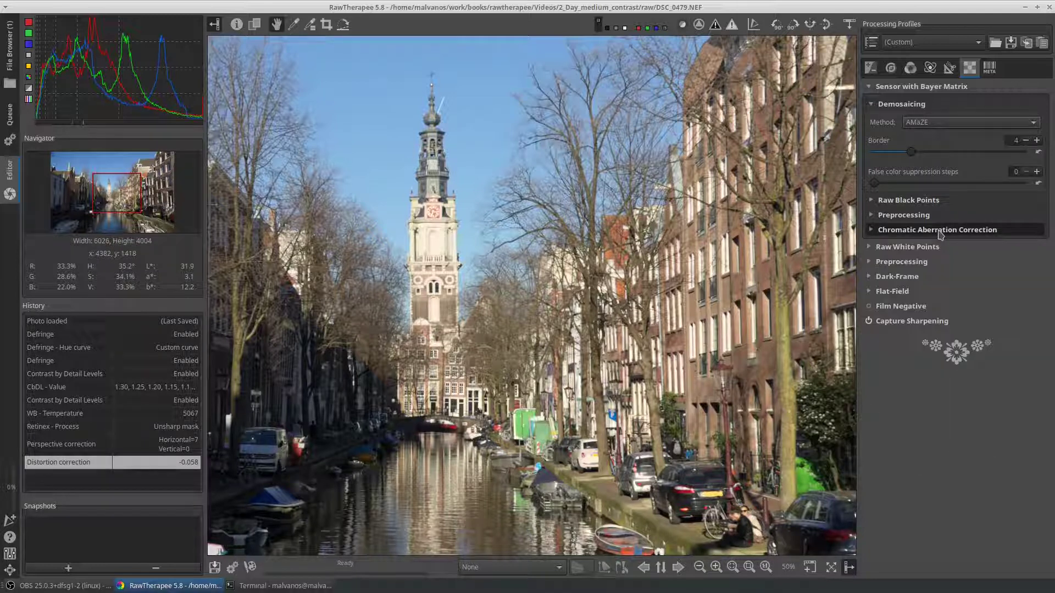
click(941, 233)
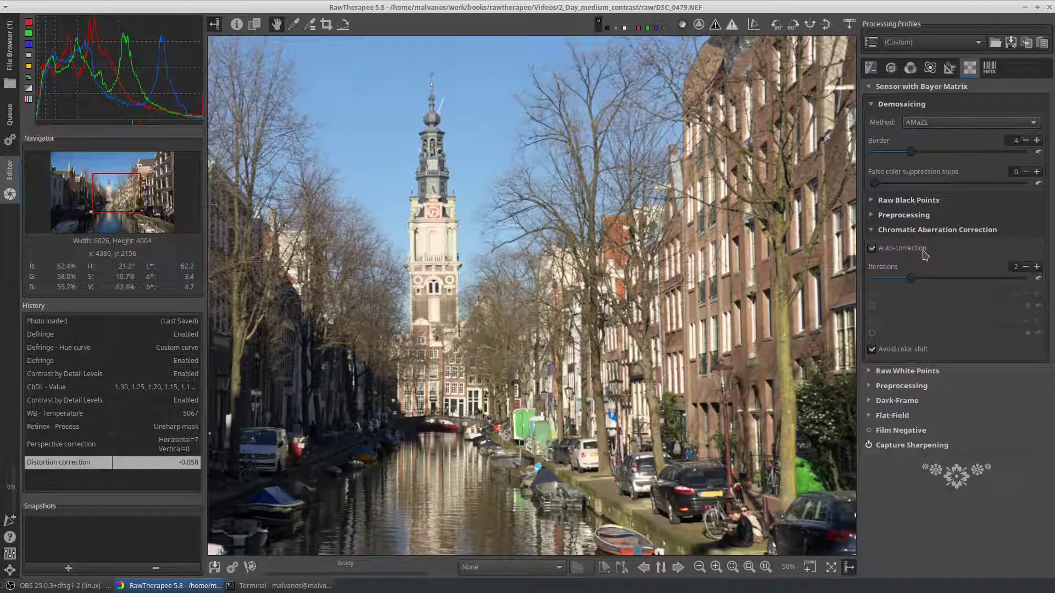
key(ctrl+s)
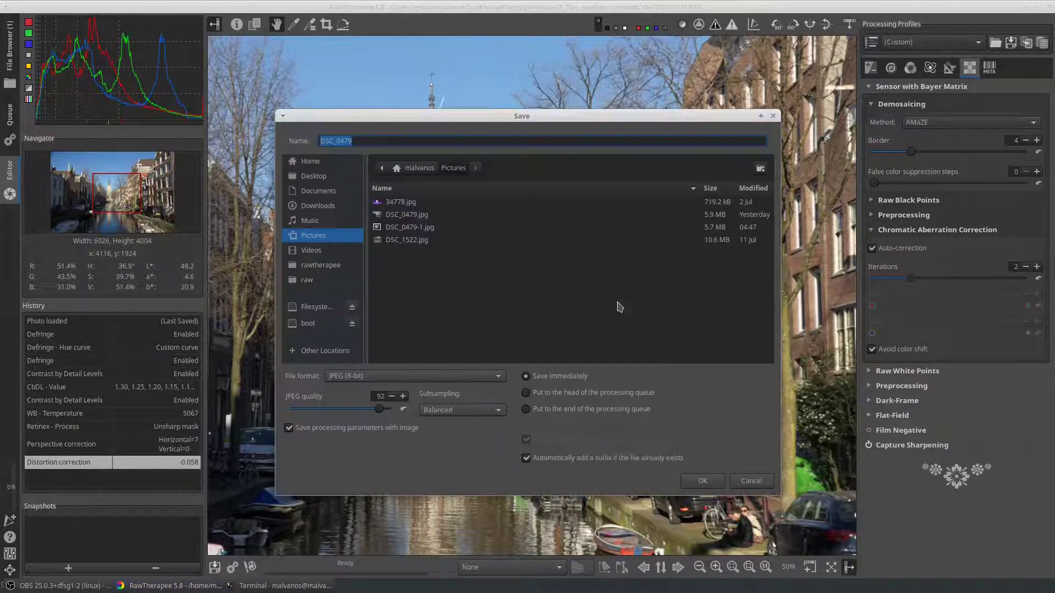
click(704, 482)
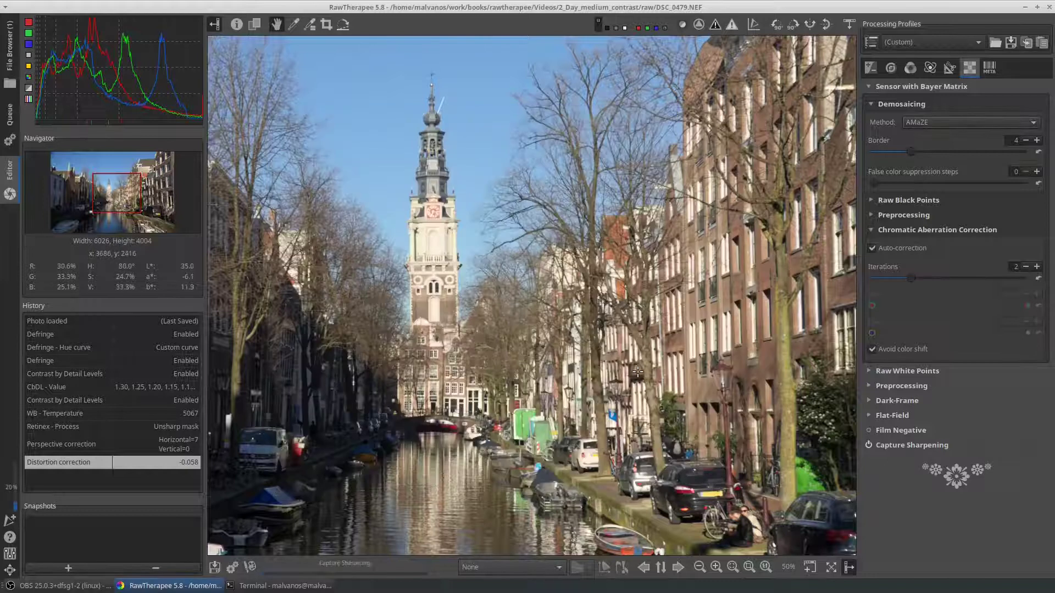